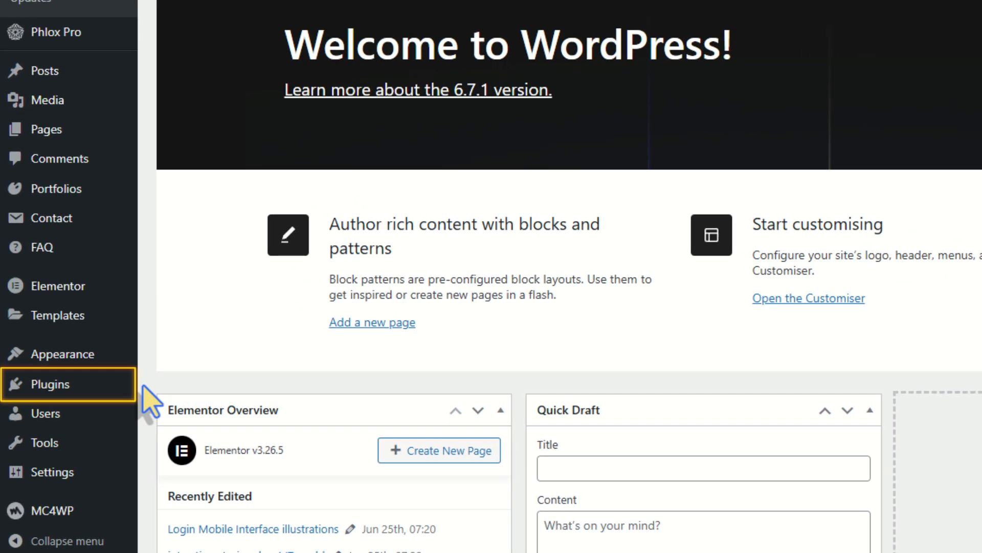
Step: Open the page for adding a new plugin and search the plugins for "popup"
{"action": "mouse_move", "coordinate": [60, 300]}
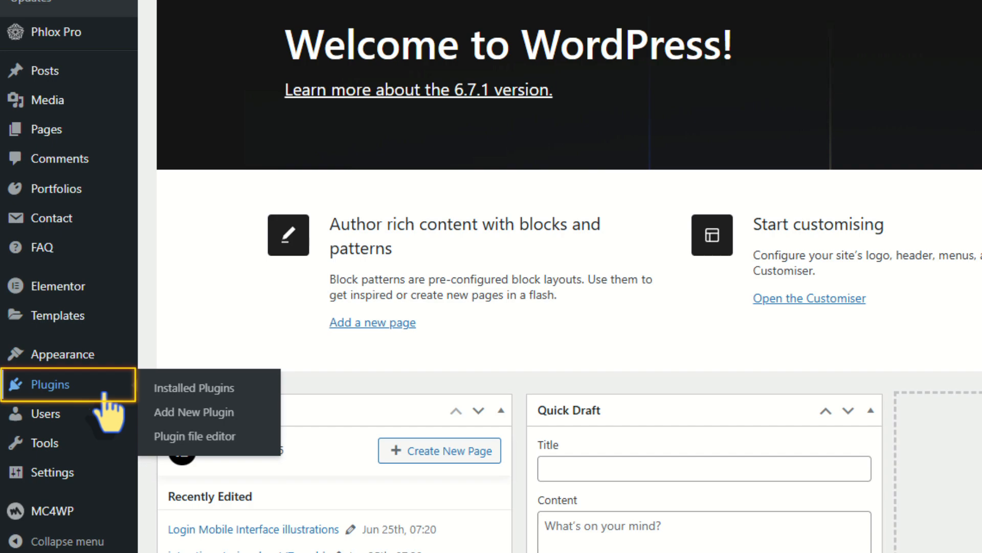
{"action": "left_click", "coordinate": [147, 416]}
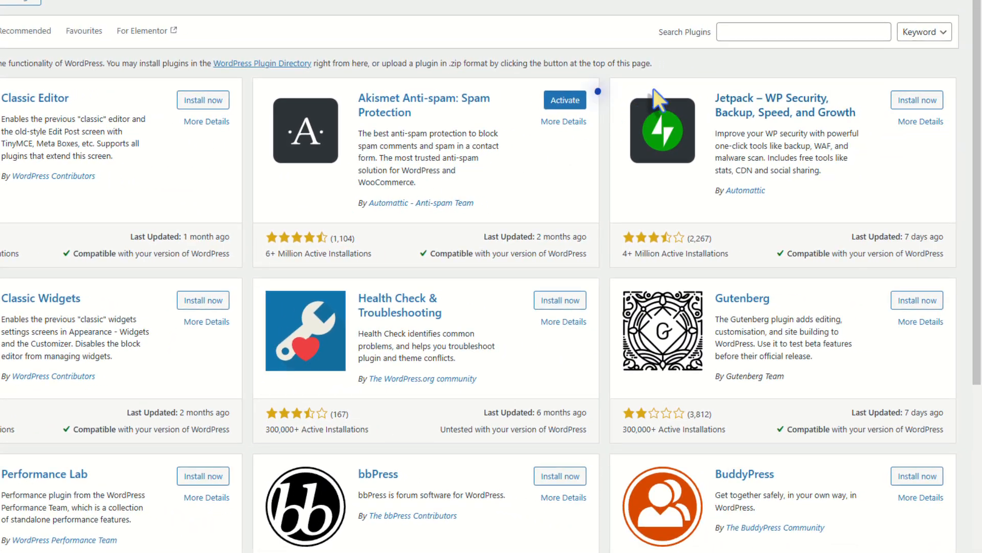
{"action": "left_click", "coordinate": [735, 32]}
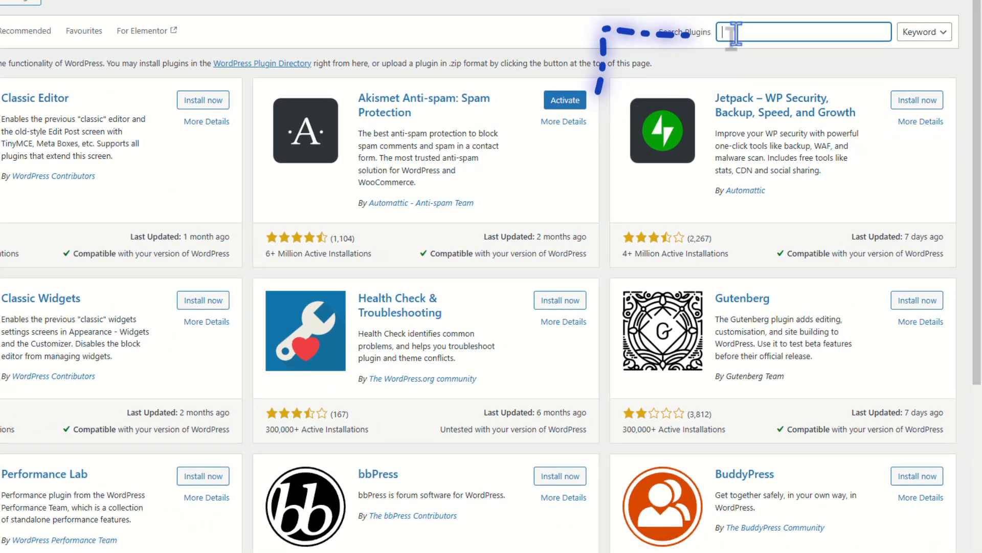
{"action": "type", "text": "popup"}
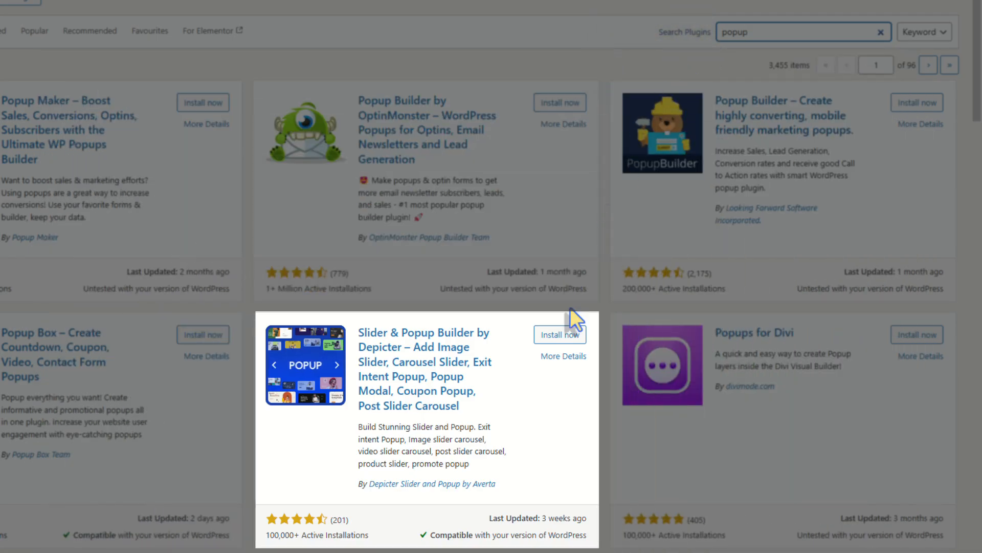
Step: Install and activate the Slider & Popup Builder by Depicter plugin, then dismiss its welcome window
{"action": "left_click", "coordinate": [561, 335]}
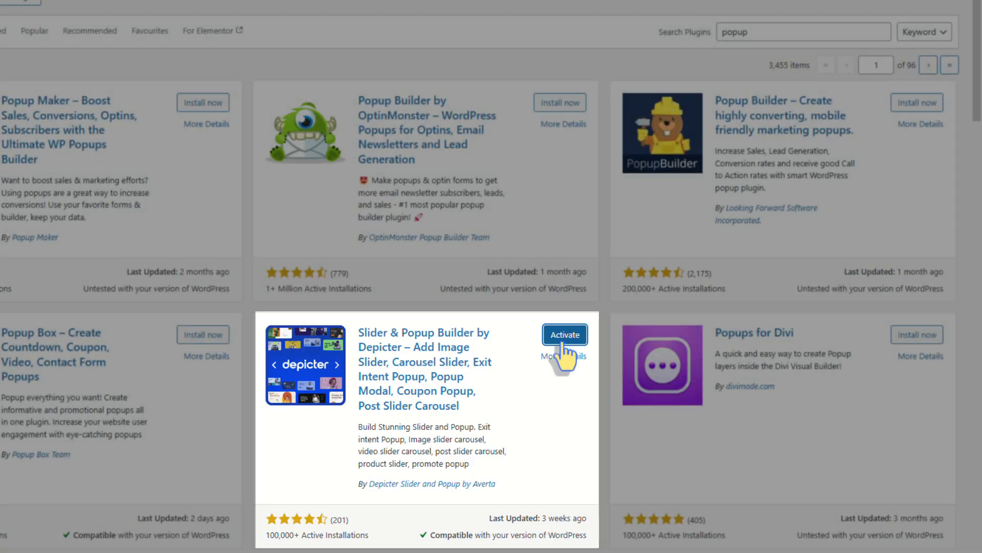
{"action": "left_click", "coordinate": [562, 336]}
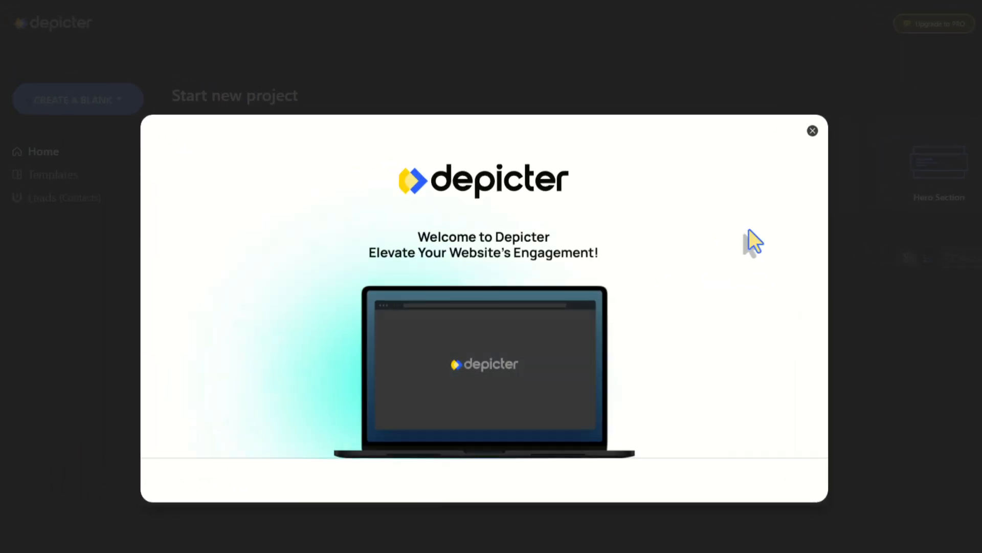
{"action": "left_click", "coordinate": [812, 132]}
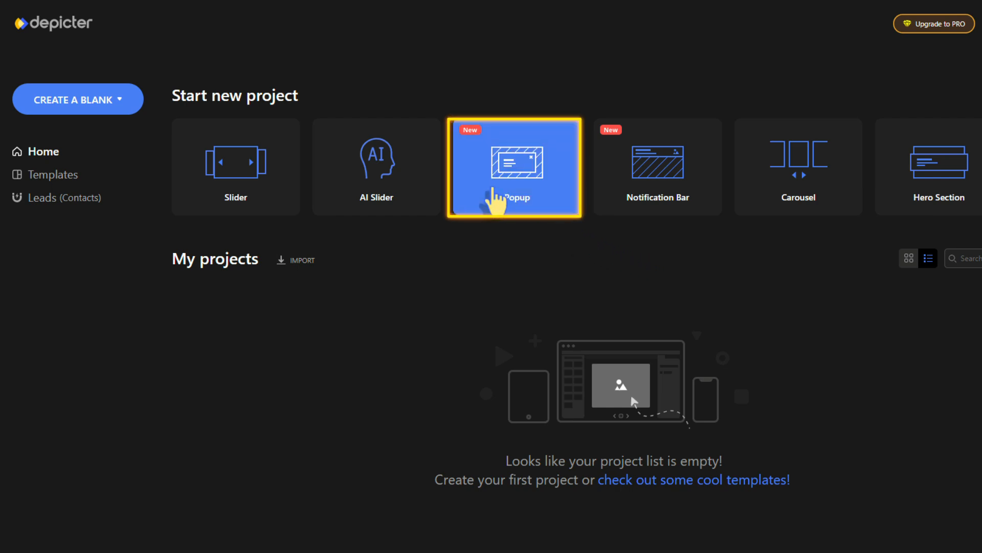
Step: Start a new popup project by importing the Fastfood template from the Grow Email List category
{"action": "left_click", "coordinate": [494, 194]}
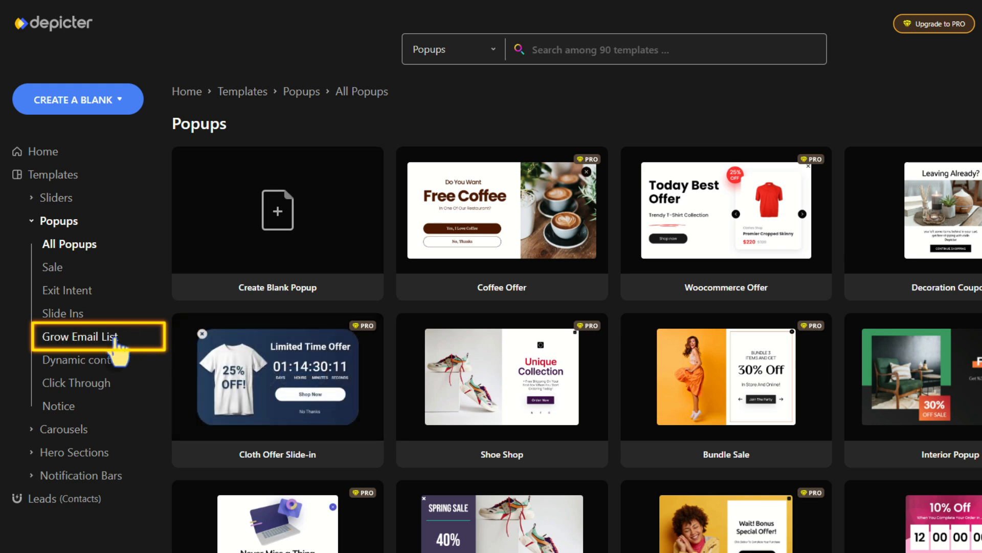
{"action": "left_click", "coordinate": [115, 341]}
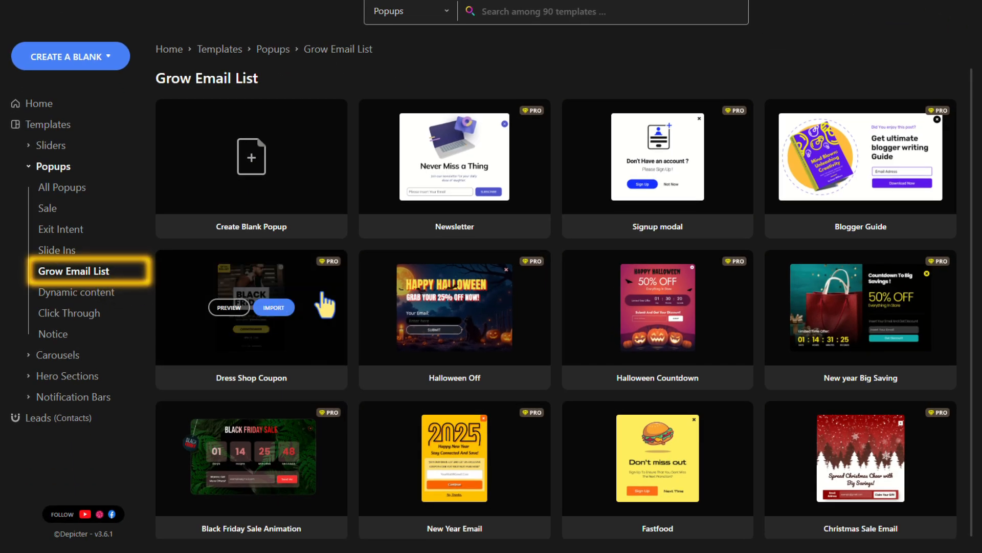
{"action": "scroll", "coordinate": [352, 338], "scroll_direction": "down", "scroll_amount": 1}
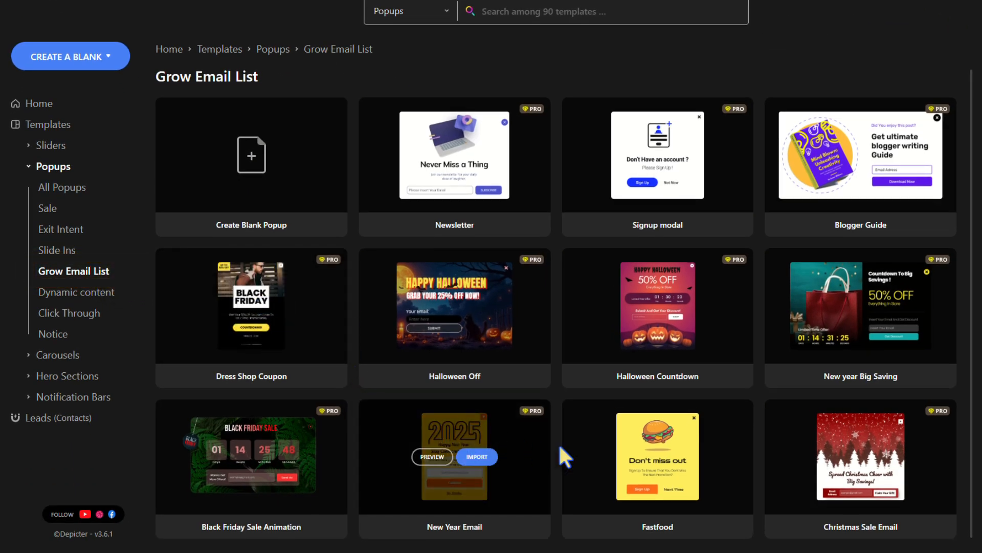
{"action": "mouse_move", "coordinate": [613, 466]}
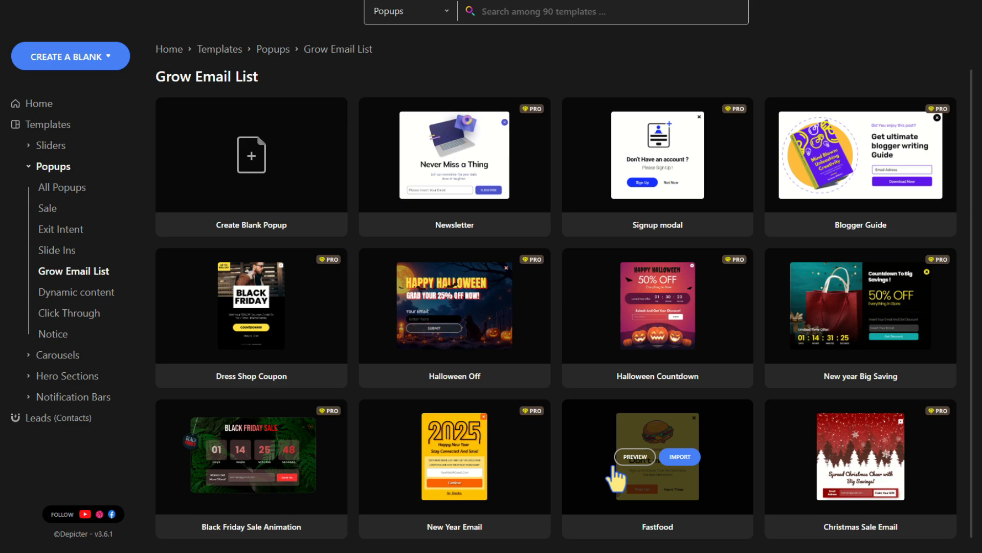
{"action": "left_click", "coordinate": [671, 455]}
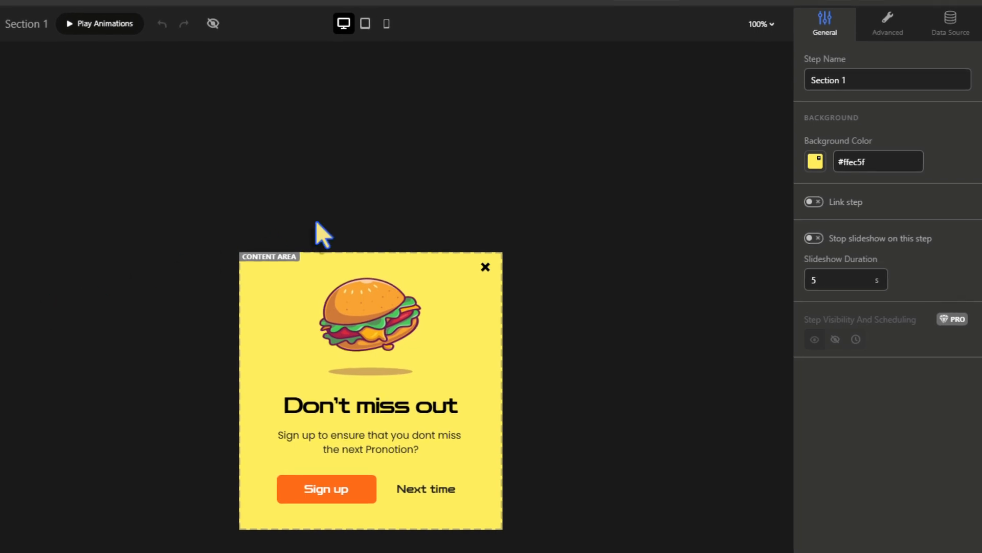
Step: Open the settings of the Go to step action assigned to the Sign up button
{"action": "left_click", "coordinate": [306, 504]}
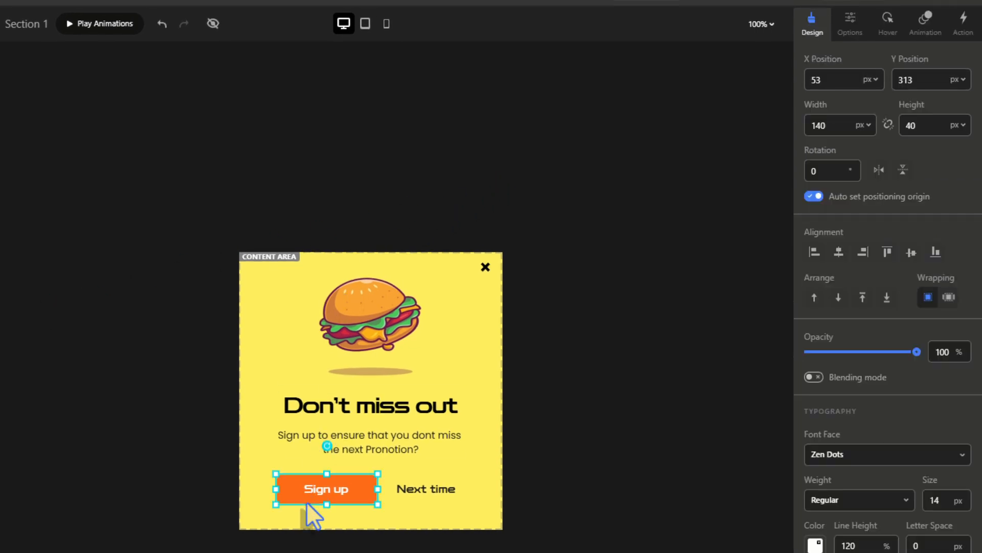
{"action": "left_click", "coordinate": [963, 28]}
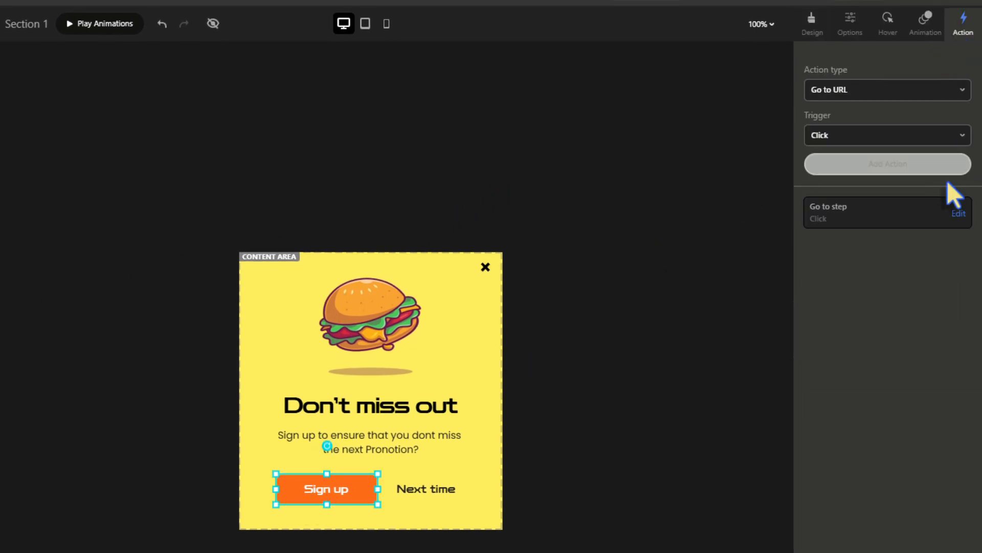
{"action": "left_click", "coordinate": [959, 213]}
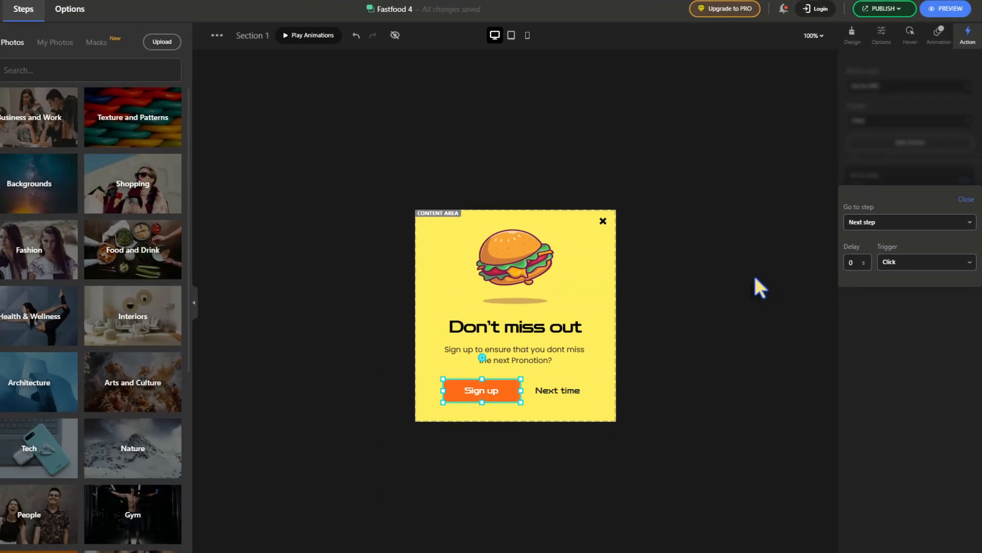
Step: Display the popup's list of steps and open Slide 2 to examine its subscription form
{"action": "left_click", "coordinate": [543, 534]}
{"action": "left_click", "coordinate": [541, 534]}
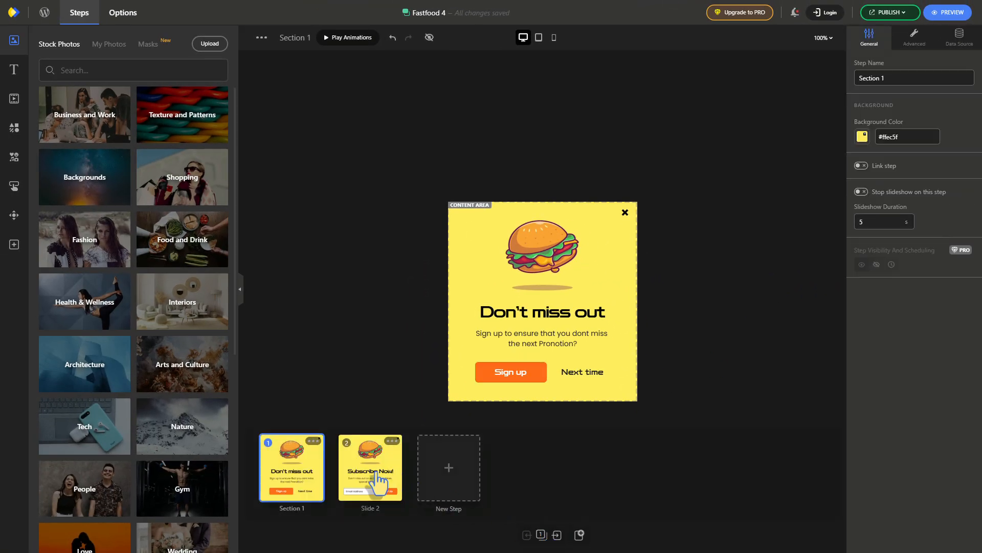
{"action": "left_click", "coordinate": [378, 472]}
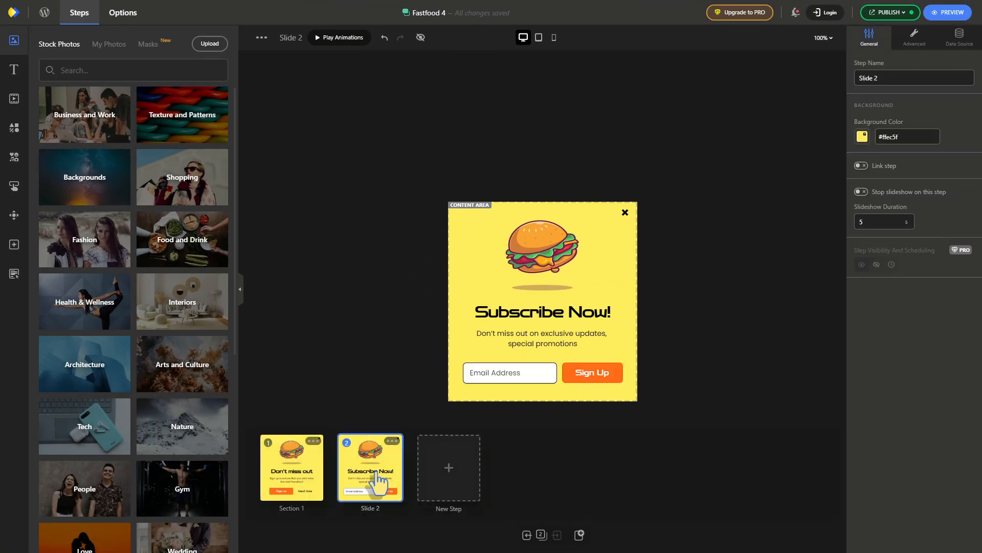
{"action": "left_click", "coordinate": [461, 376]}
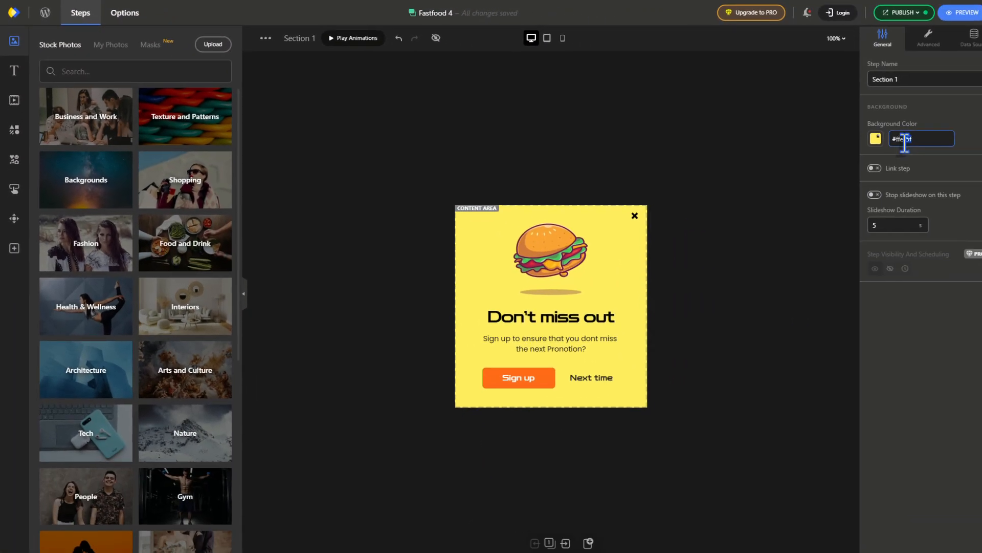
Step: Set the background color of Section 1 to #0f1c37
{"action": "left_click_drag", "start_coordinate": [904, 143], "coordinate": [882, 144]}
{"action": "type", "text": "#0f"}
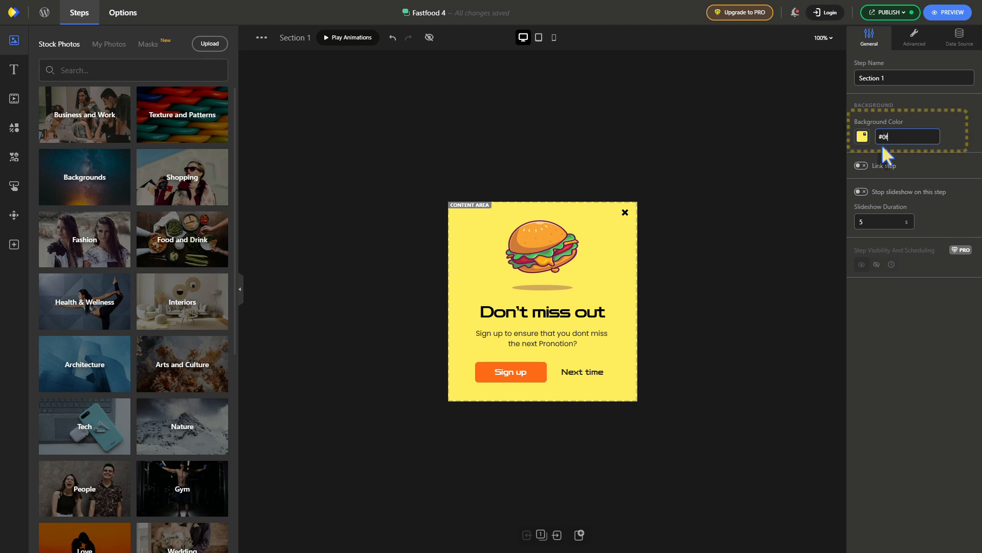
{"action": "type", "text": "1c37"}
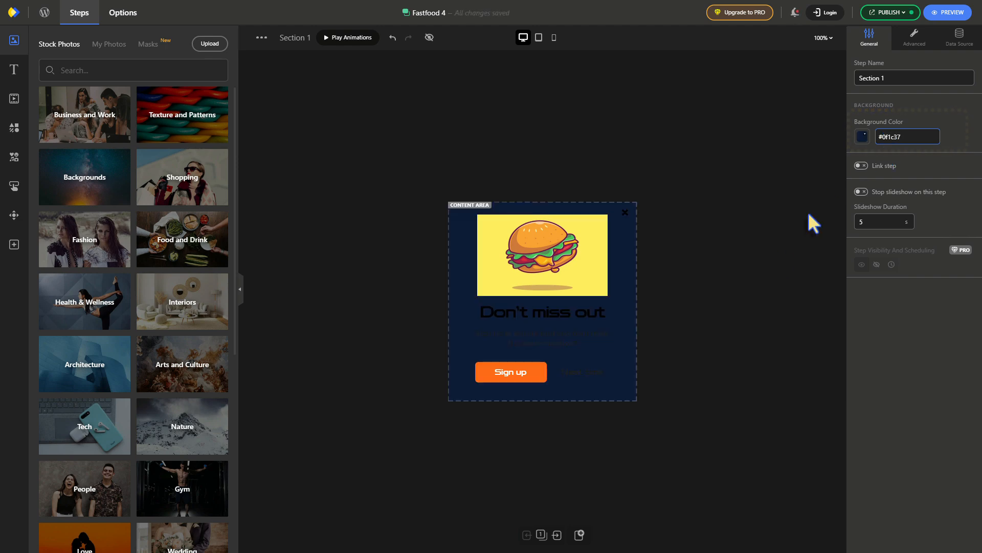
Step: Switch to Slide 2 and set its background color to #0f1c37
{"action": "left_click", "coordinate": [557, 534]}
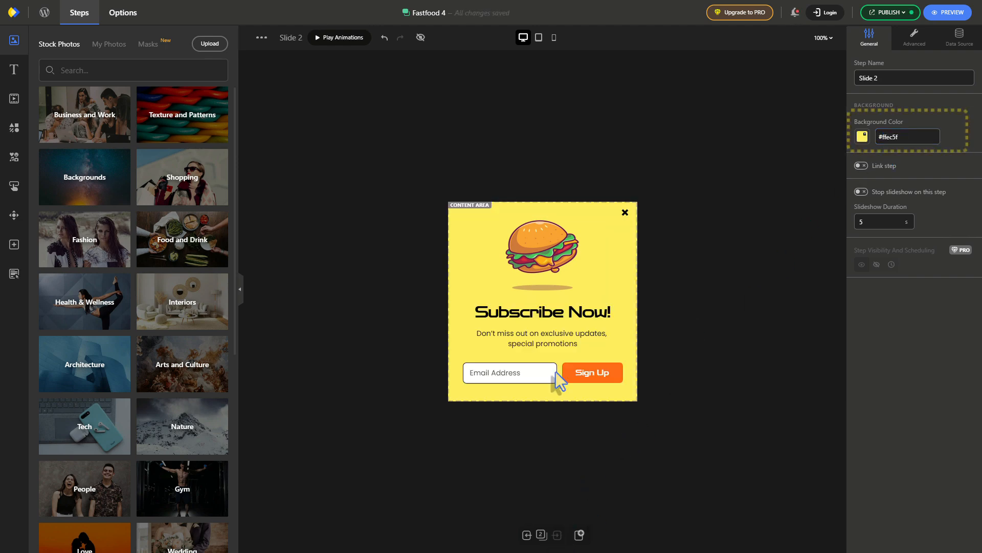
{"action": "left_click_drag", "start_coordinate": [883, 139], "coordinate": [870, 142]}
{"action": "type", "text": "#0f1c37"}
Step: Return to Section 1 and replace the burger image with the winking emoji and thumbs-up picture from My Photos
{"action": "left_click", "coordinate": [526, 534]}
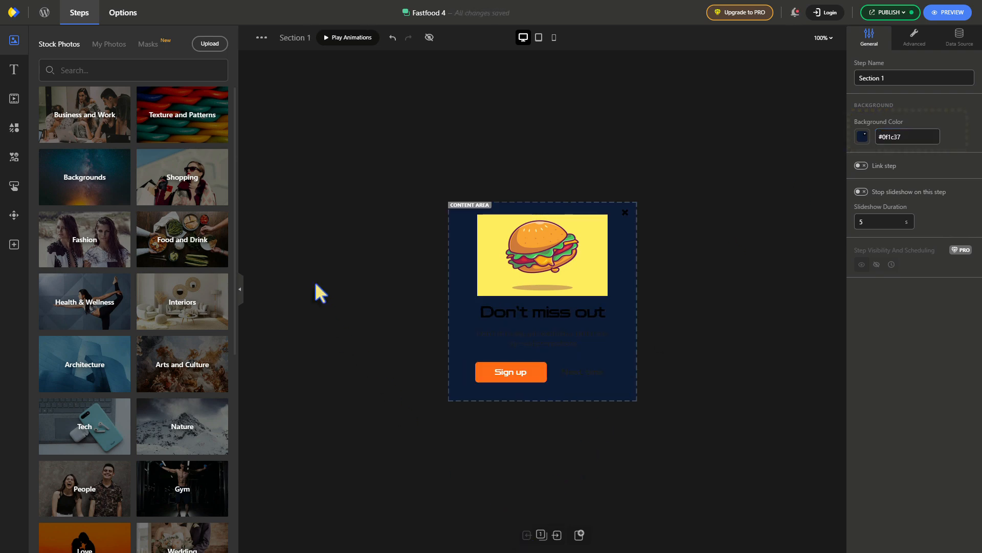
{"action": "left_click", "coordinate": [108, 43]}
{"action": "scroll", "coordinate": [156, 300], "scroll_direction": "down", "scroll_amount": 3}
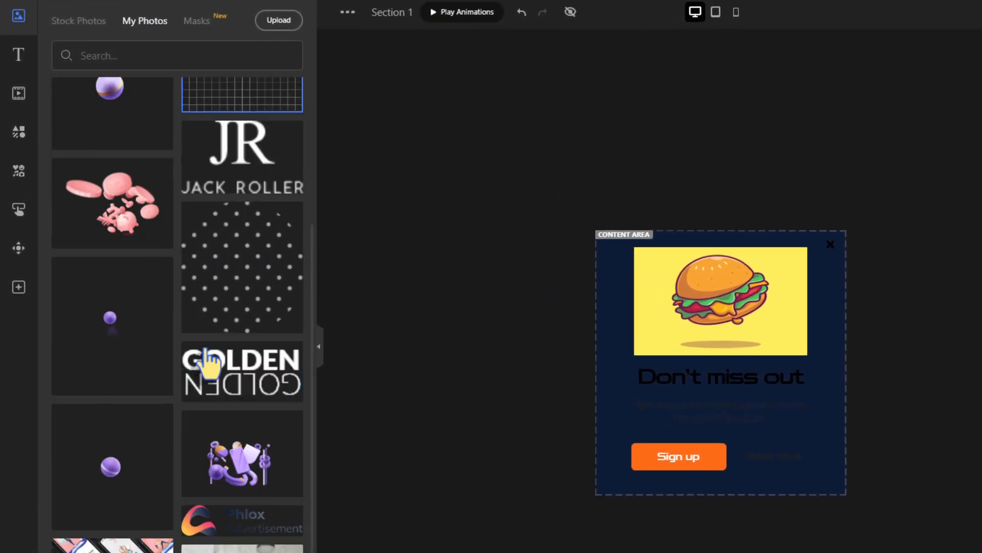
{"action": "scroll", "coordinate": [205, 361], "scroll_direction": "down", "scroll_amount": 15}
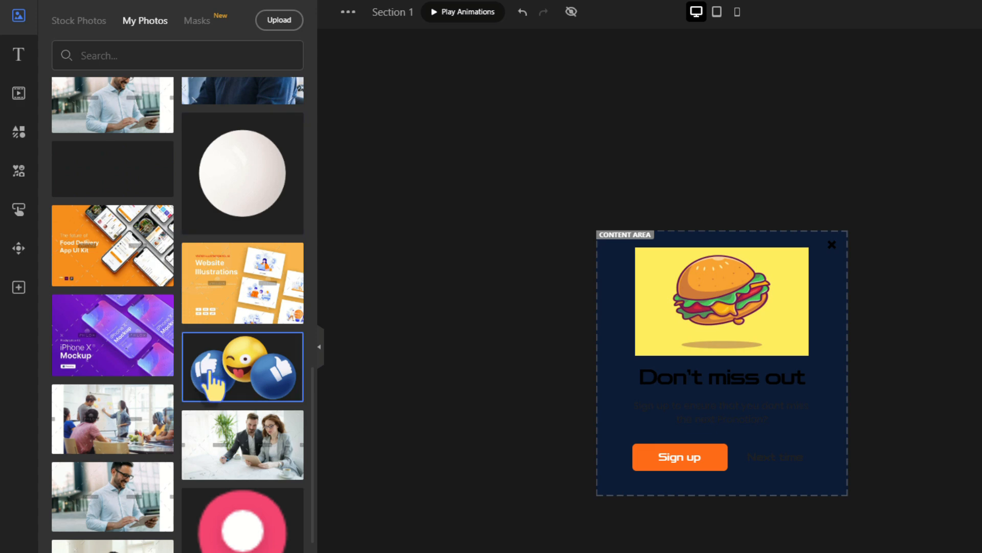
{"action": "left_click_drag", "start_coordinate": [213, 379], "coordinate": [688, 309]}
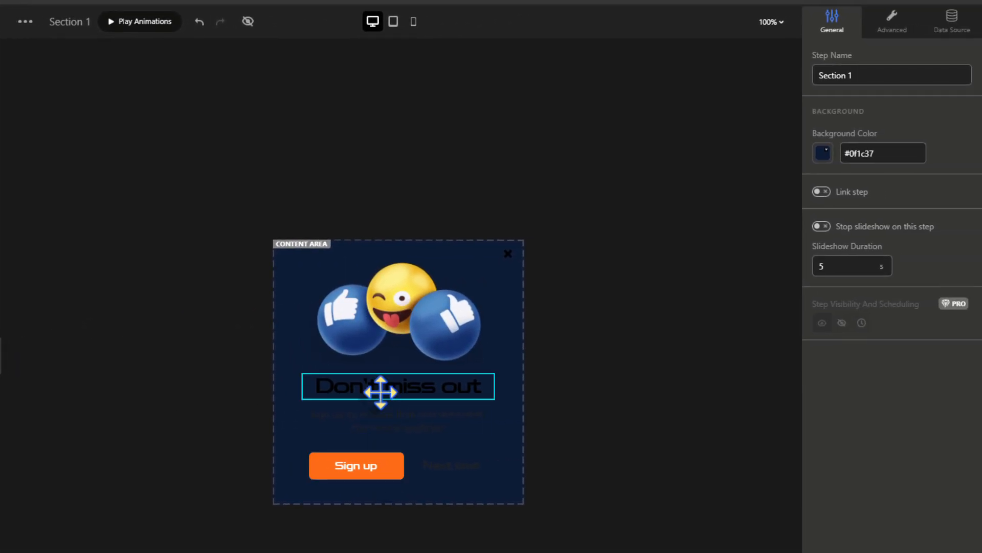
Step: Set the text color of the "Don't miss out" heading to #fff
{"action": "left_click", "coordinate": [381, 392]}
{"action": "left_click", "coordinate": [820, 29]}
{"action": "left_click", "coordinate": [824, 521]}
{"action": "double_click", "coordinate": [844, 380]}
{"action": "type", "text": "fff"}
Step: Change the text color of the description and of the "Next time" button in Section 1 to white
{"action": "left_click", "coordinate": [430, 415]}
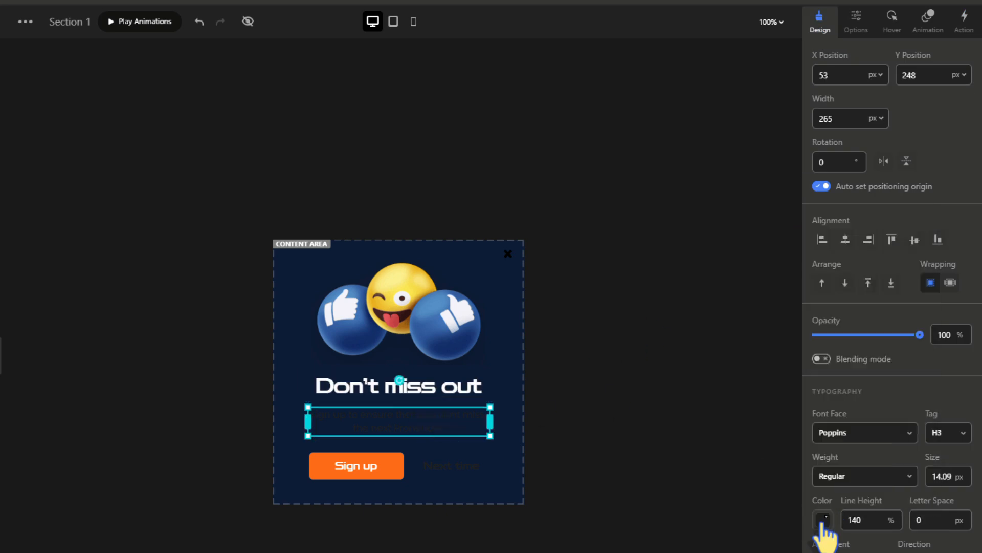
{"action": "left_click", "coordinate": [823, 520]}
{"action": "left_click_drag", "start_coordinate": [831, 287], "coordinate": [802, 218]}
{"action": "left_click", "coordinate": [460, 470]}
{"action": "left_click", "coordinate": [823, 521]}
{"action": "left_click", "coordinate": [614, 422]}
Step: Give the Sign up button in Section 1 a #ffd046 background and black text
{"action": "left_click", "coordinate": [382, 474]}
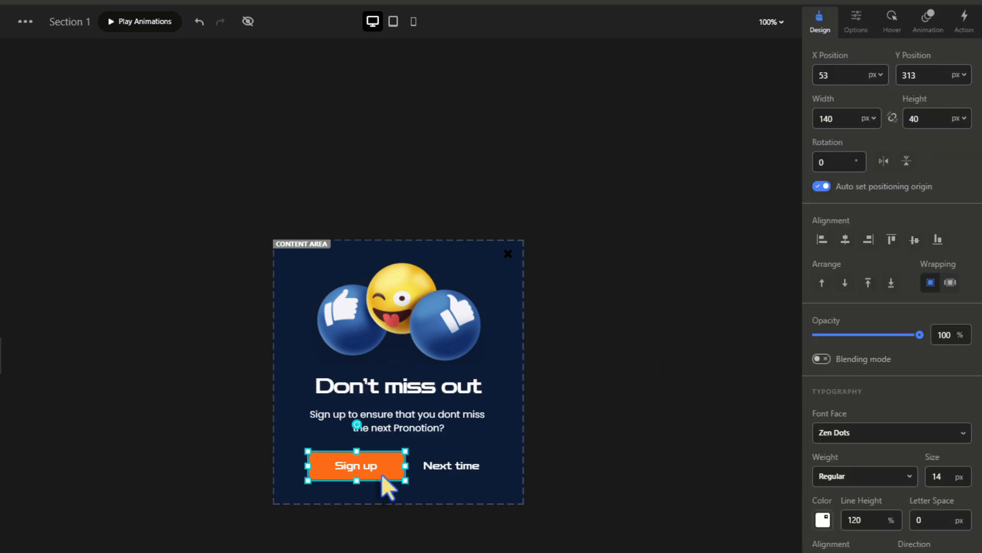
{"action": "scroll", "coordinate": [870, 409], "scroll_direction": "down", "scroll_amount": 4}
{"action": "left_click", "coordinate": [822, 500]}
{"action": "type", "text": "ffd046"}
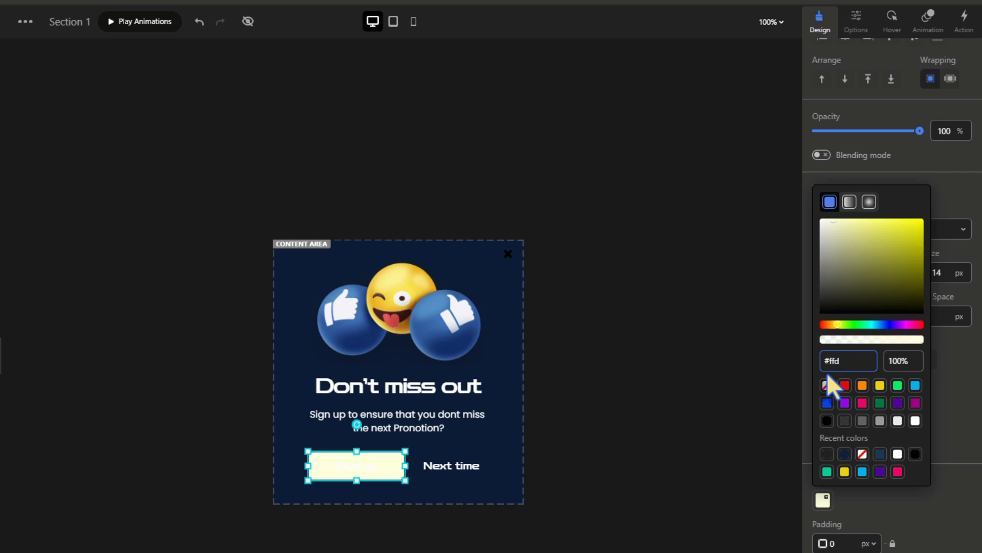
{"action": "left_click", "coordinate": [905, 499]}
{"action": "left_click", "coordinate": [822, 316]}
{"action": "left_click_drag", "start_coordinate": [837, 440], "coordinate": [808, 473]}
{"action": "left_click", "coordinate": [717, 437]}
Step: Set the close icon's color to #fff and its hover color to the recently used yellow
{"action": "left_click", "coordinate": [508, 256]}
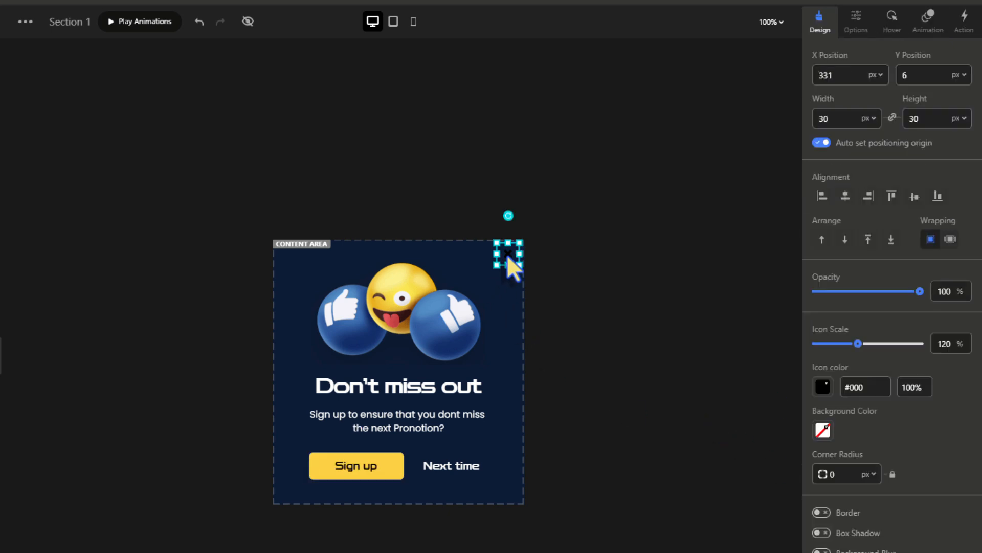
{"action": "left_click", "coordinate": [822, 387]}
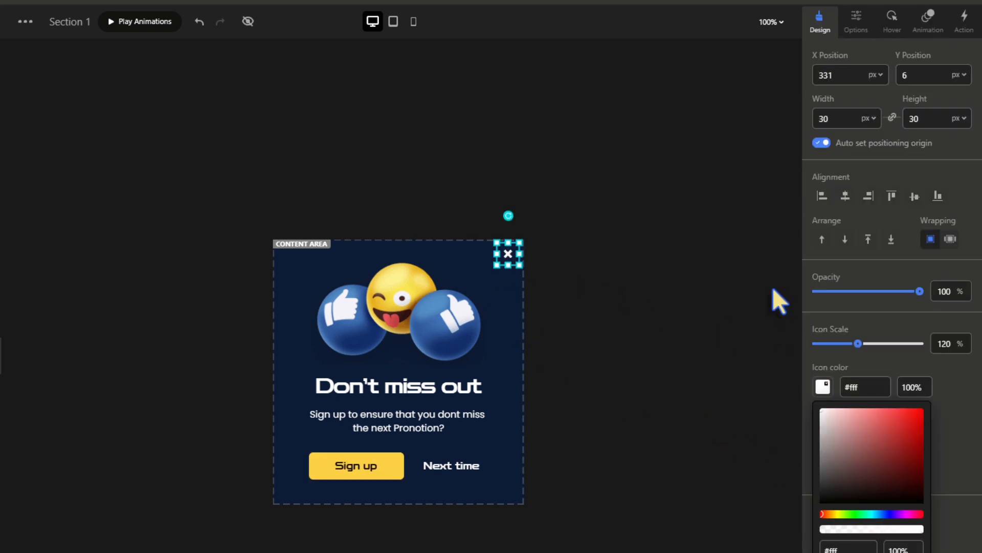
{"action": "left_click", "coordinate": [892, 23]}
{"action": "left_click", "coordinate": [823, 110]}
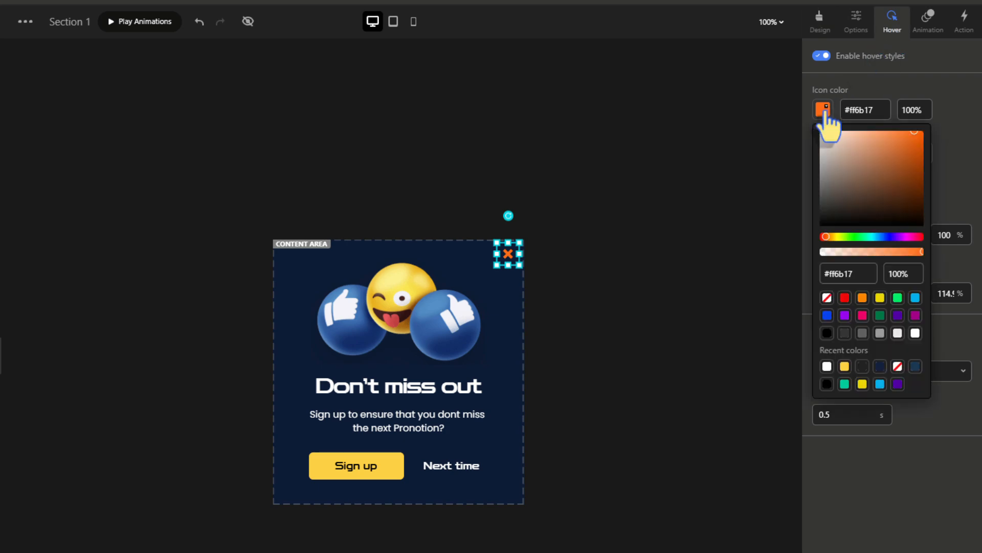
{"action": "left_click", "coordinate": [844, 366]}
{"action": "left_click", "coordinate": [694, 414]}
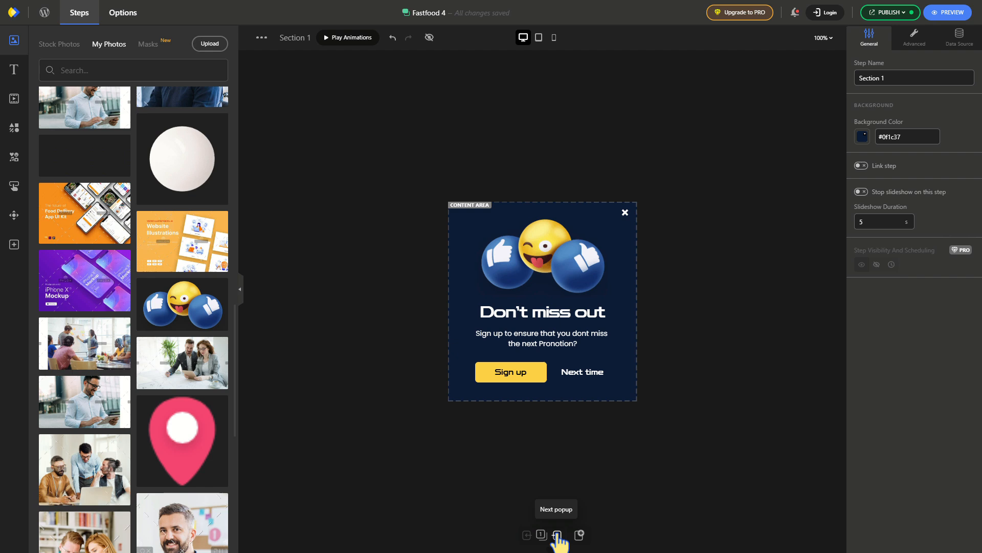
Step: Switch to Slide 2 and change the "Subscribe Now!" heading's text color to white
{"action": "left_click", "coordinate": [557, 534]}
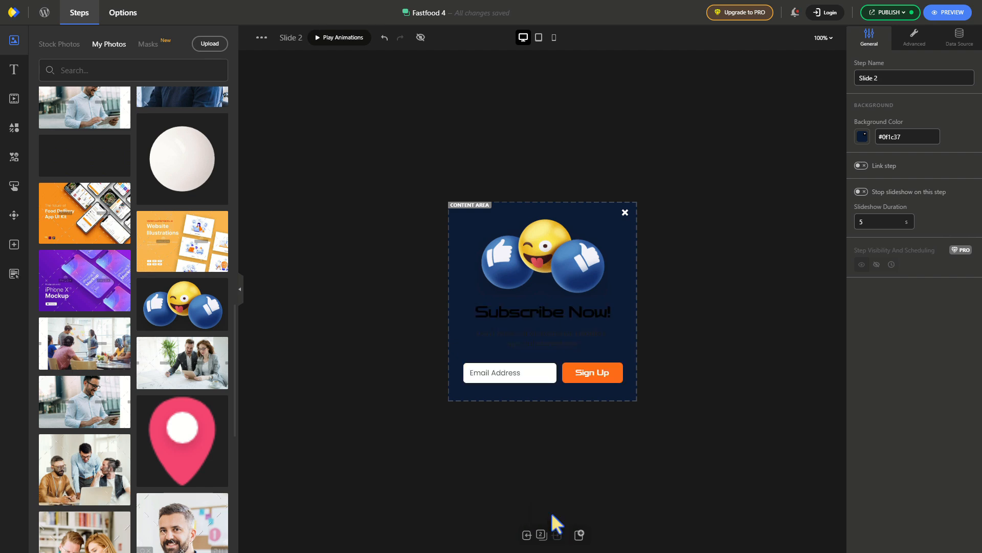
{"action": "left_click", "coordinate": [538, 309]}
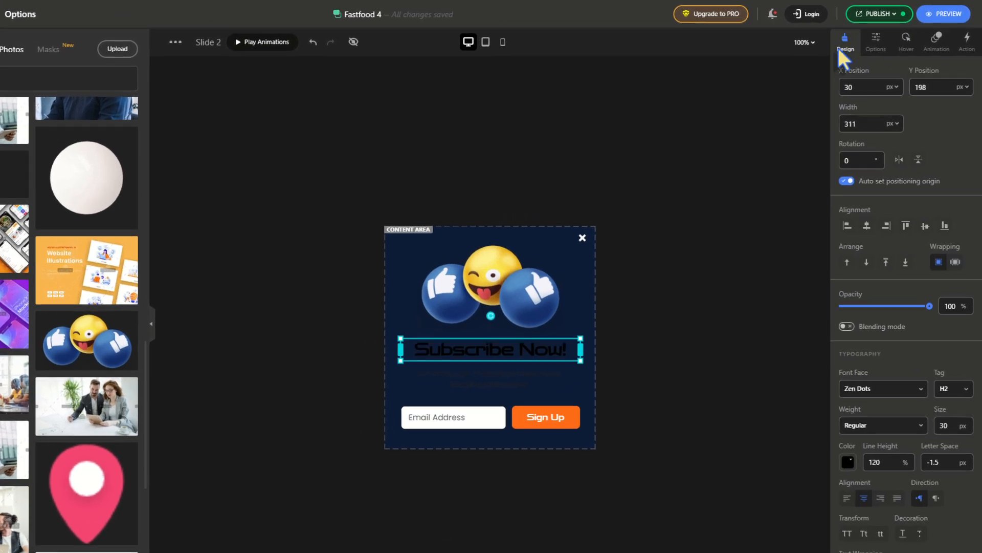
{"action": "left_click", "coordinate": [835, 508]}
{"action": "left_click_drag", "start_coordinate": [842, 269], "coordinate": [825, 237]}
Step: Change the text color of the description below the "Subscribe Now!" heading on Slide 2 to #fff
{"action": "left_click", "coordinate": [446, 417]}
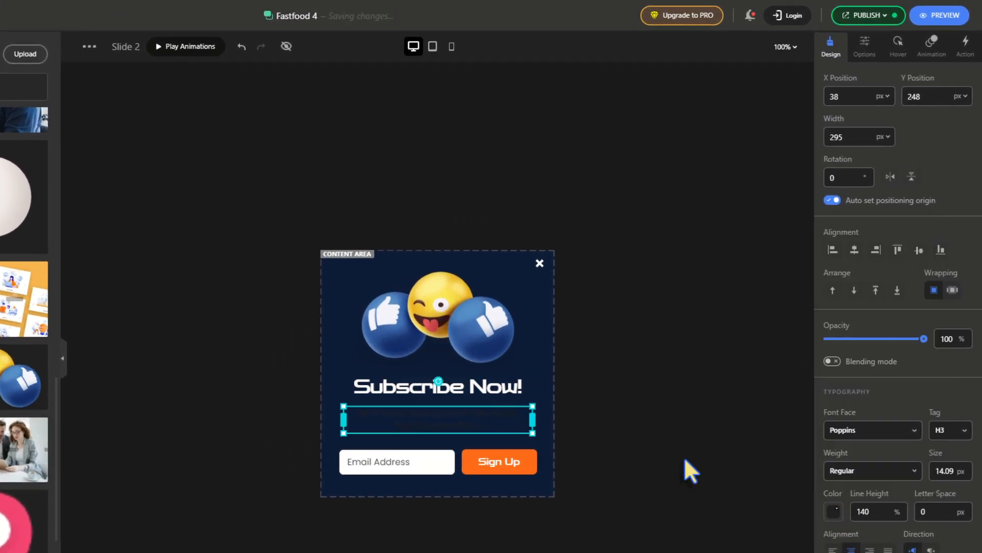
{"action": "left_click", "coordinate": [834, 508]}
{"action": "left_click_drag", "start_coordinate": [846, 334], "coordinate": [832, 250]}
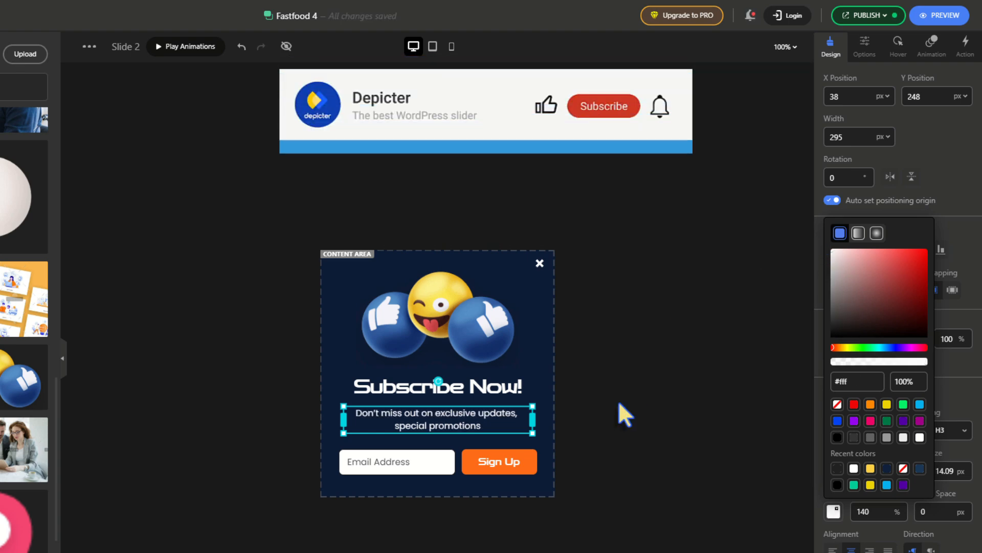
Step: Give the Sign Up button on Slide 2 the recently used yellow as background and black text
{"action": "left_click", "coordinate": [479, 472]}
{"action": "scroll", "coordinate": [883, 460], "scroll_direction": "down", "scroll_amount": 5}
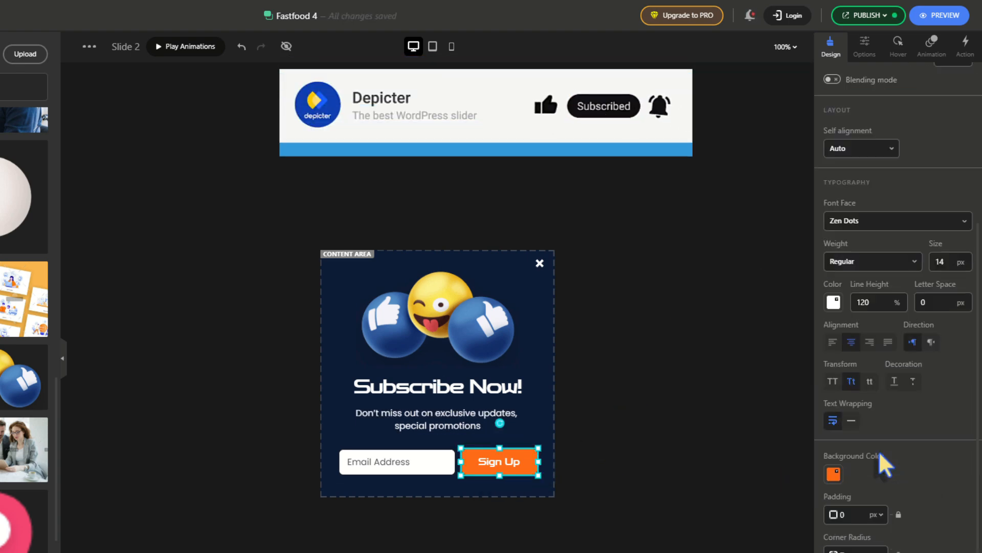
{"action": "left_click", "coordinate": [833, 454]}
{"action": "left_click", "coordinate": [872, 409]}
{"action": "left_click", "coordinate": [901, 445]}
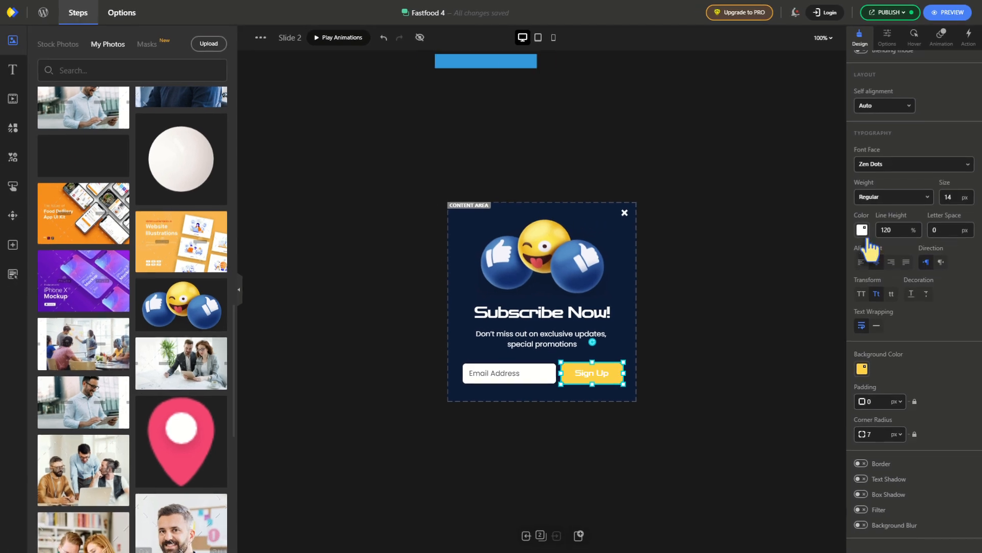
{"action": "left_click", "coordinate": [835, 282]}
{"action": "left_click_drag", "start_coordinate": [843, 345], "coordinate": [836, 364]}
{"action": "left_click", "coordinate": [671, 376]}
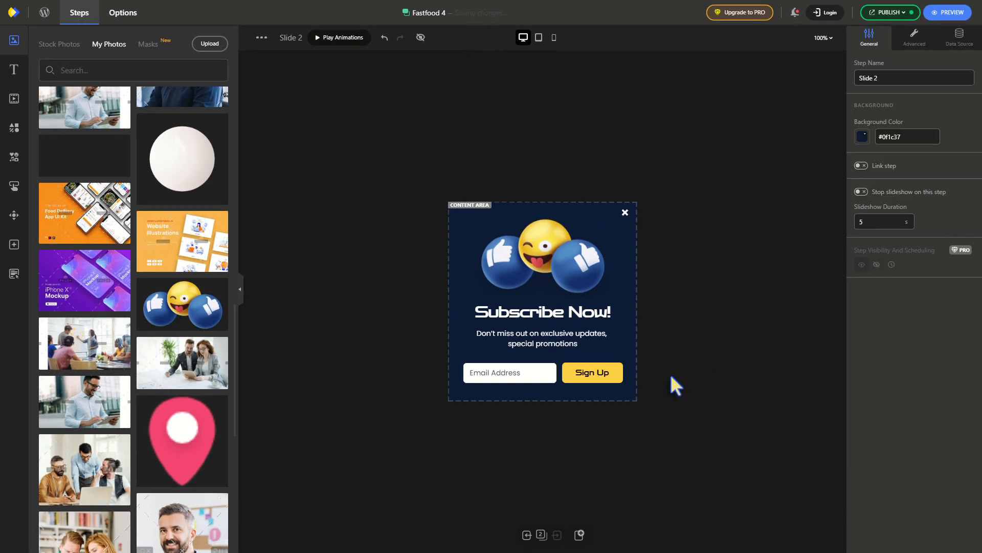
Step: Check both popup steps, then start publishing the popup and open its Display Rules
{"action": "left_click", "coordinate": [527, 534]}
{"action": "left_click", "coordinate": [557, 535]}
{"action": "left_click", "coordinate": [889, 12]}
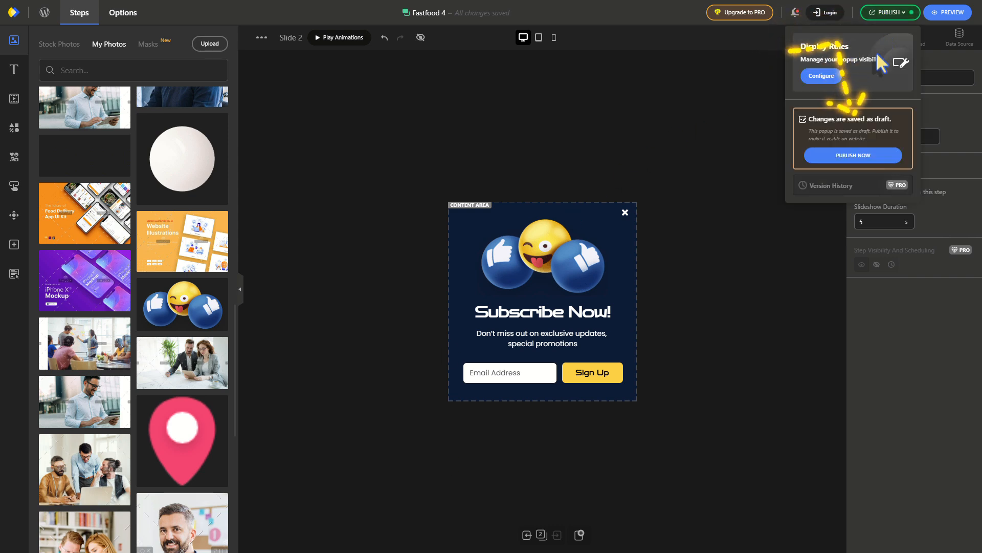
{"action": "left_click", "coordinate": [852, 160]}
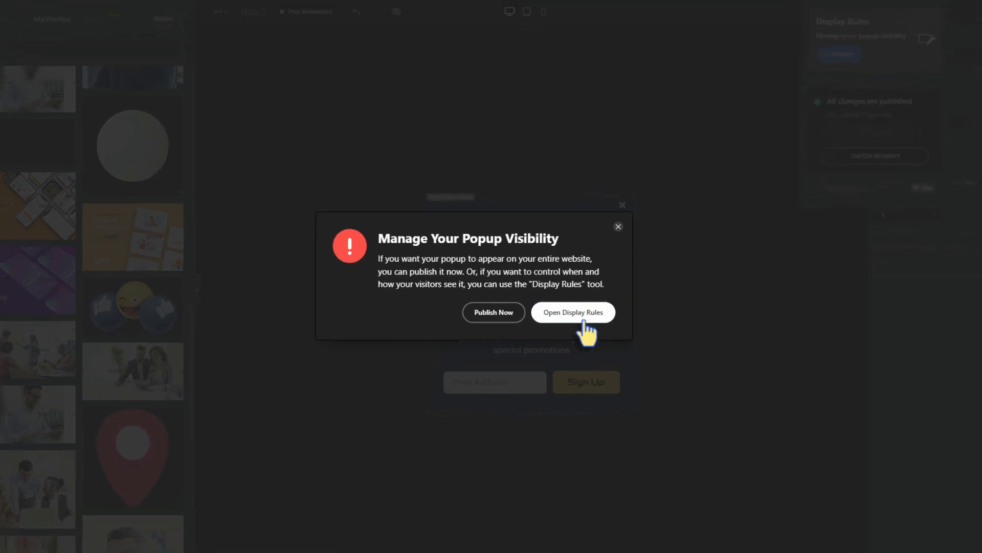
{"action": "left_click", "coordinate": [584, 322]}
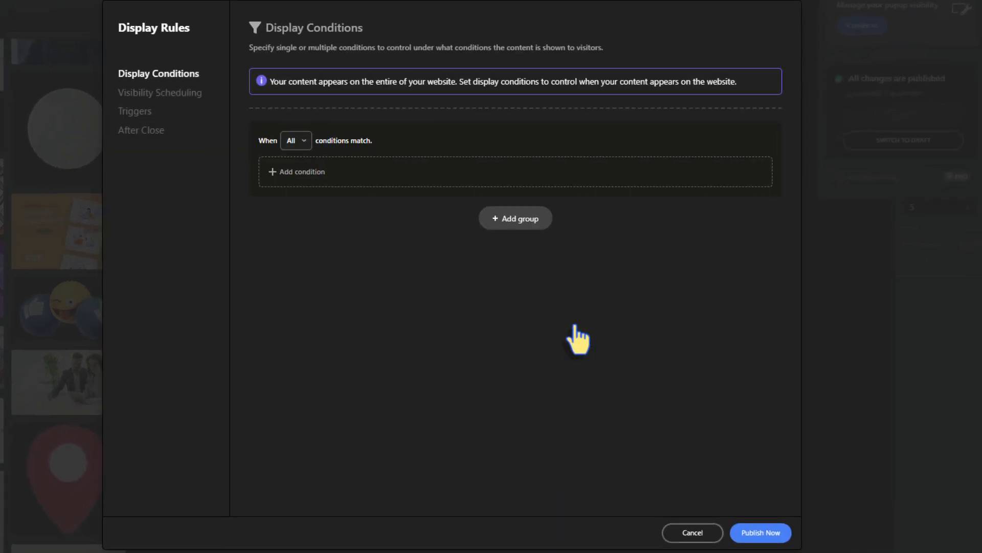
Step: Enable the "Spend time on page" trigger in the Display Rules with a duration of 4 s
{"action": "left_click", "coordinate": [148, 113]}
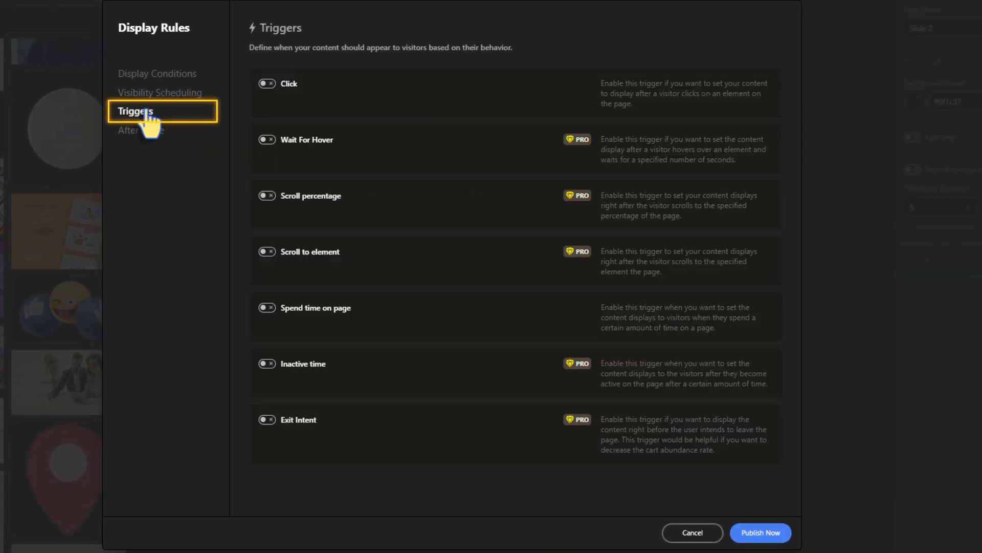
{"action": "left_click", "coordinate": [266, 307]}
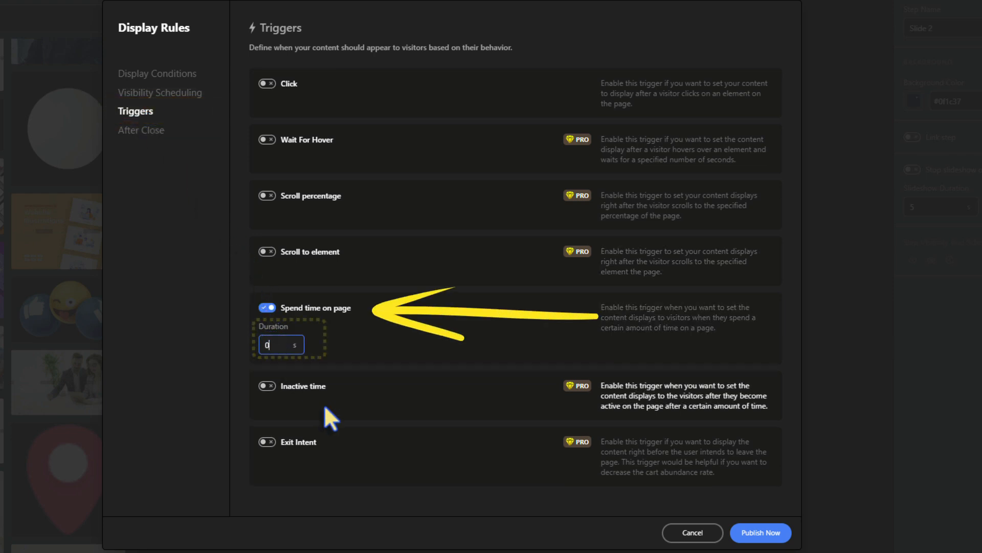
{"action": "key", "text": "BackSpace"}
{"action": "type", "text": "4"}
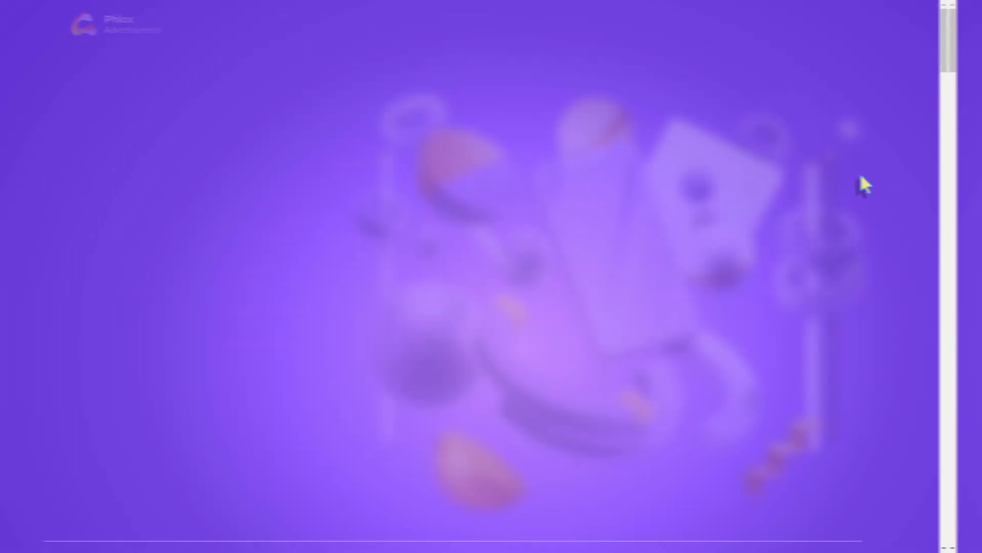
Step: On the live website, go through the popup's "Don't miss out" step to the subscription form and submit a first test email address
{"action": "middle_click", "coordinate": [860, 175]}
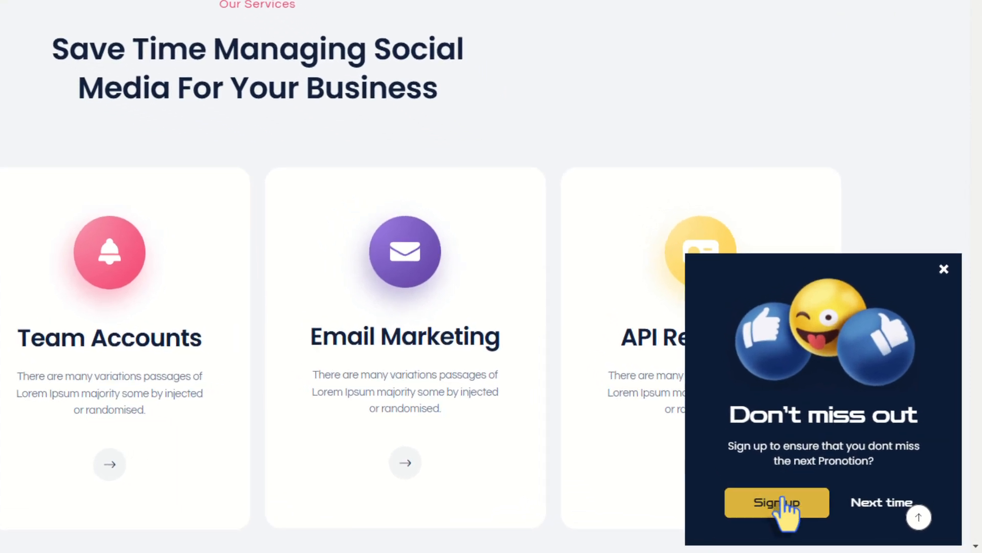
{"action": "left_click", "coordinate": [799, 513]}
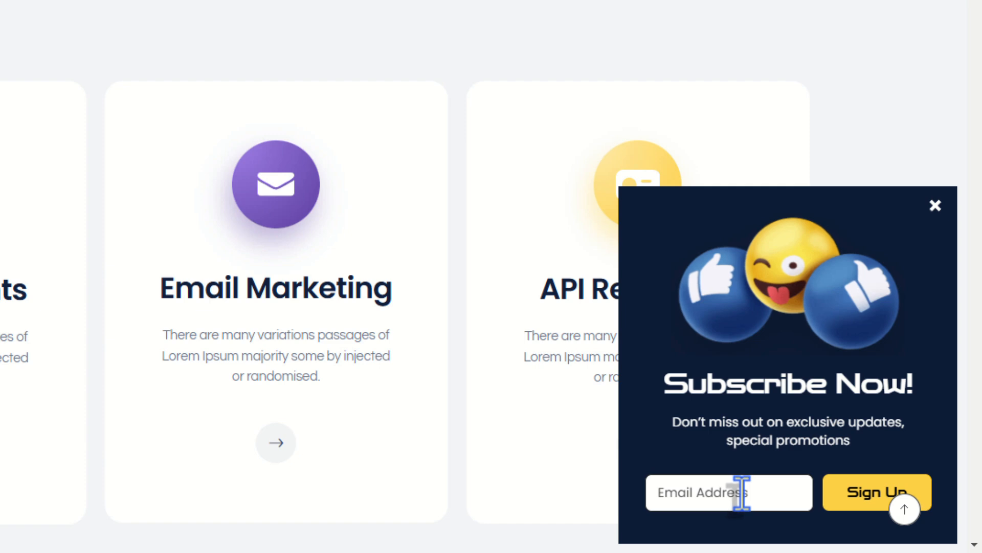
{"action": "left_click", "coordinate": [860, 509]}
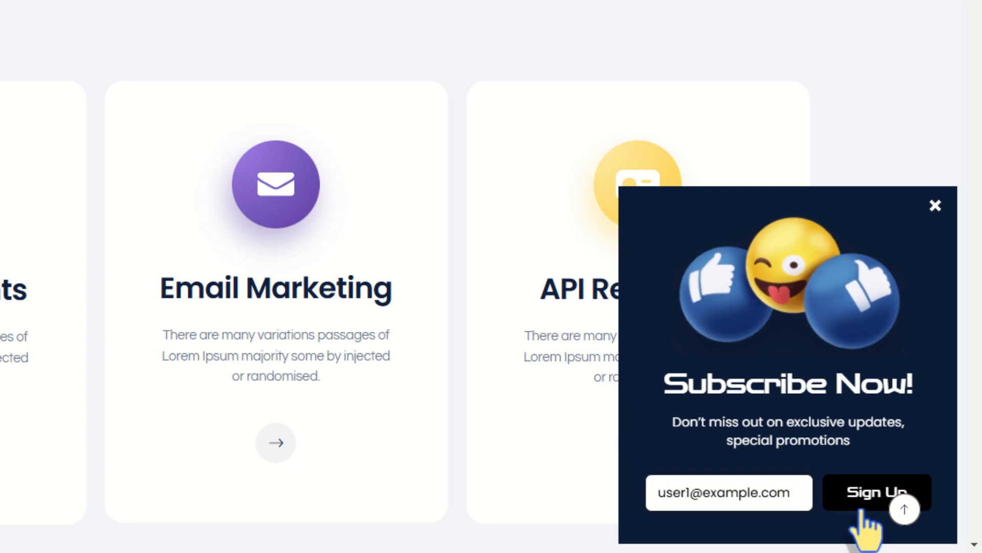
Step: Submit a second test email address in the popup's subscription form and close the popup
{"action": "left_click", "coordinate": [731, 477]}
{"action": "type", "text": "user2"}
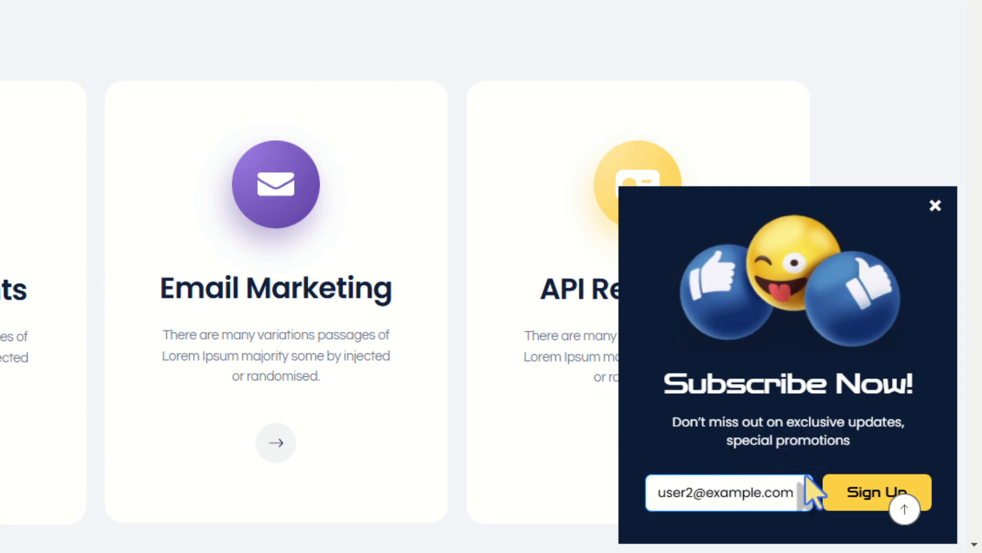
{"action": "left_click", "coordinate": [836, 489]}
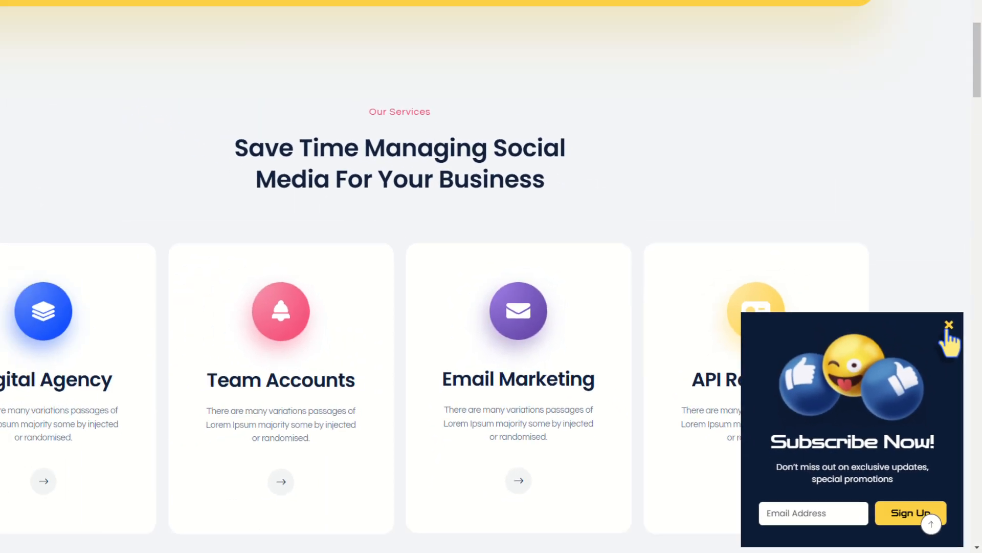
{"action": "left_click", "coordinate": [942, 255]}
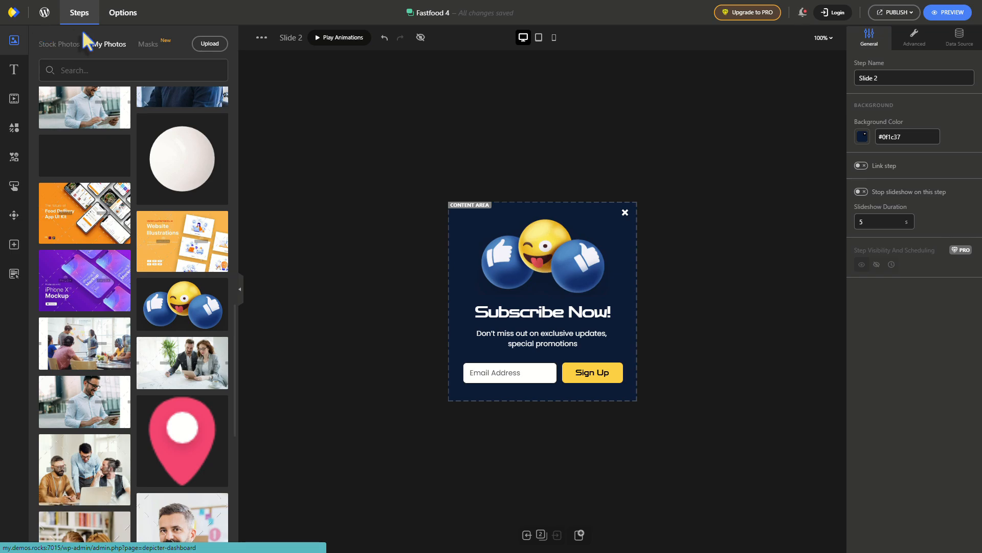
Step: Return from the popup editor to the Depicter dashboard, open the Leads list and download the collected leads
{"action": "left_click", "coordinate": [45, 12]}
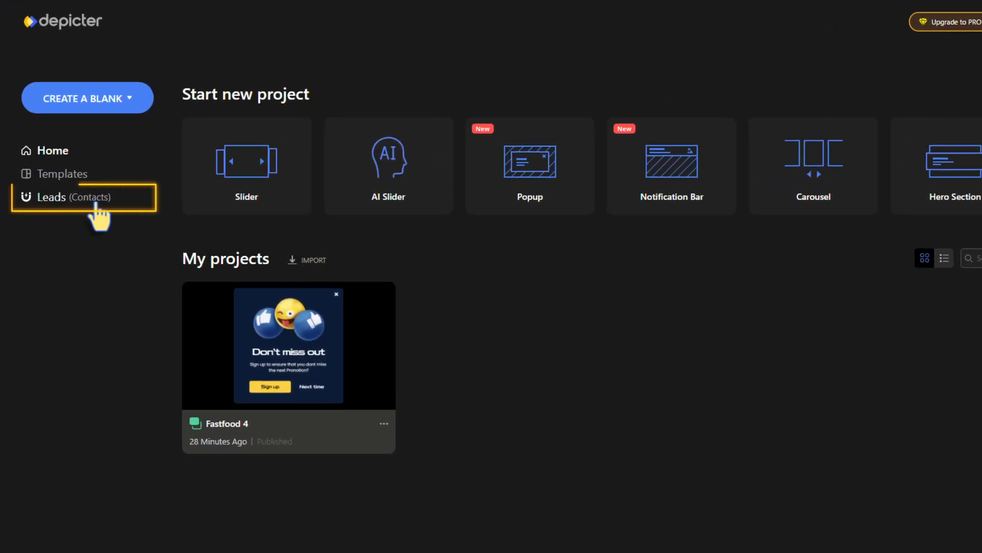
{"action": "left_click", "coordinate": [96, 204]}
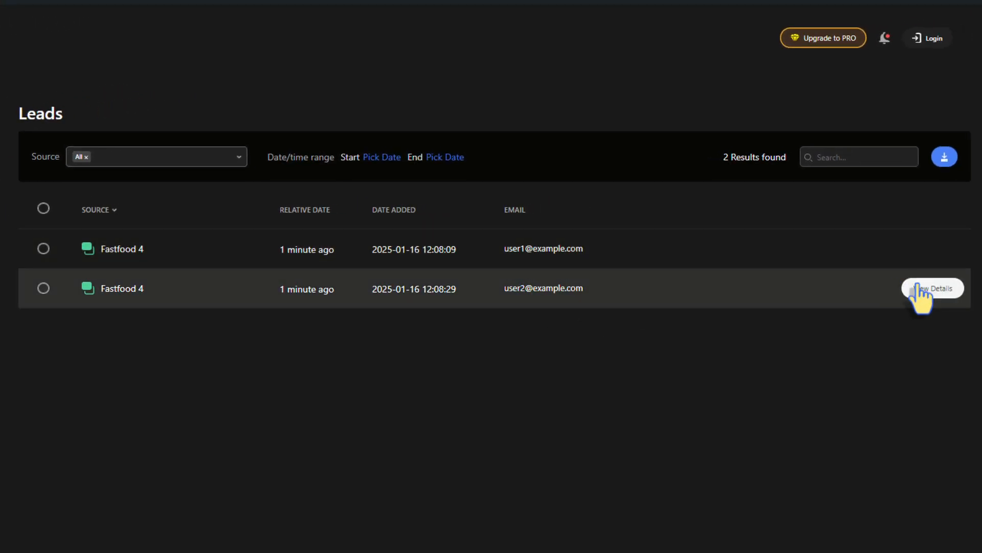
{"action": "left_click", "coordinate": [944, 159]}
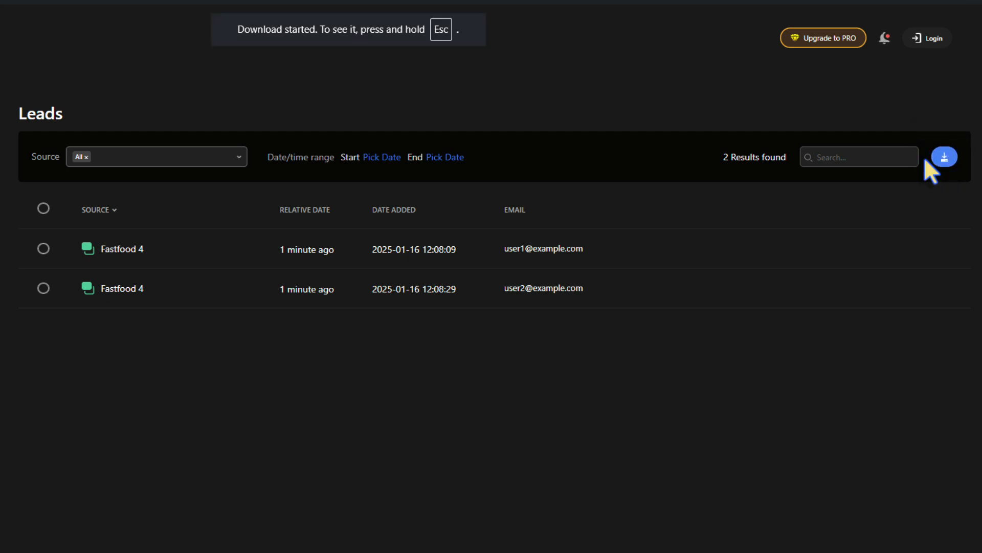